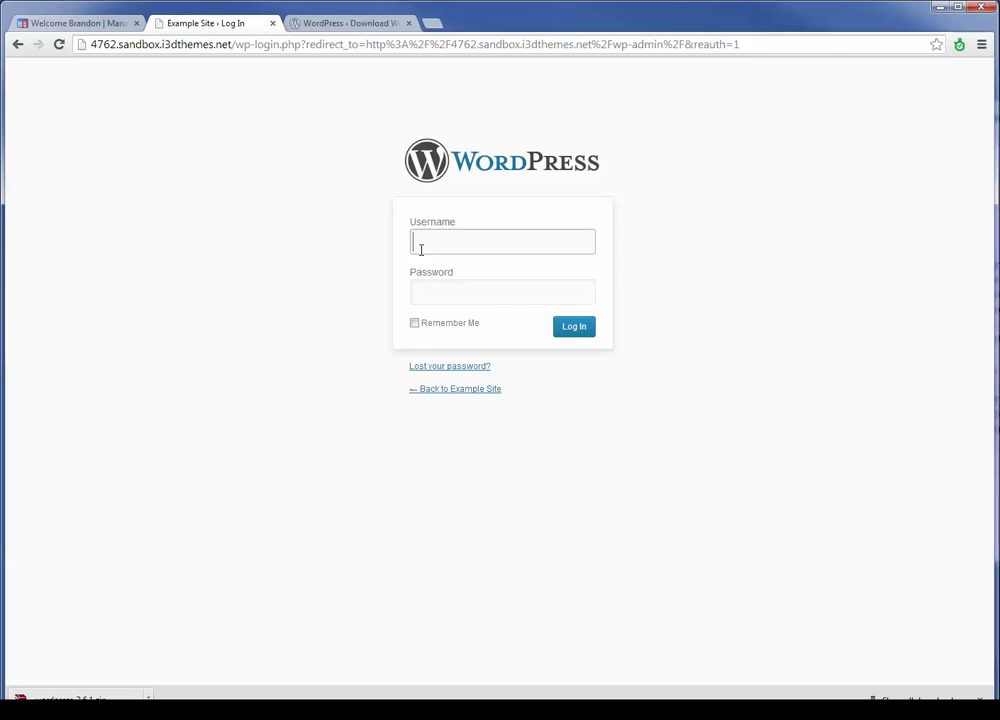
Log in to the Example Site with the admin username and the account password
left_click(421, 250)
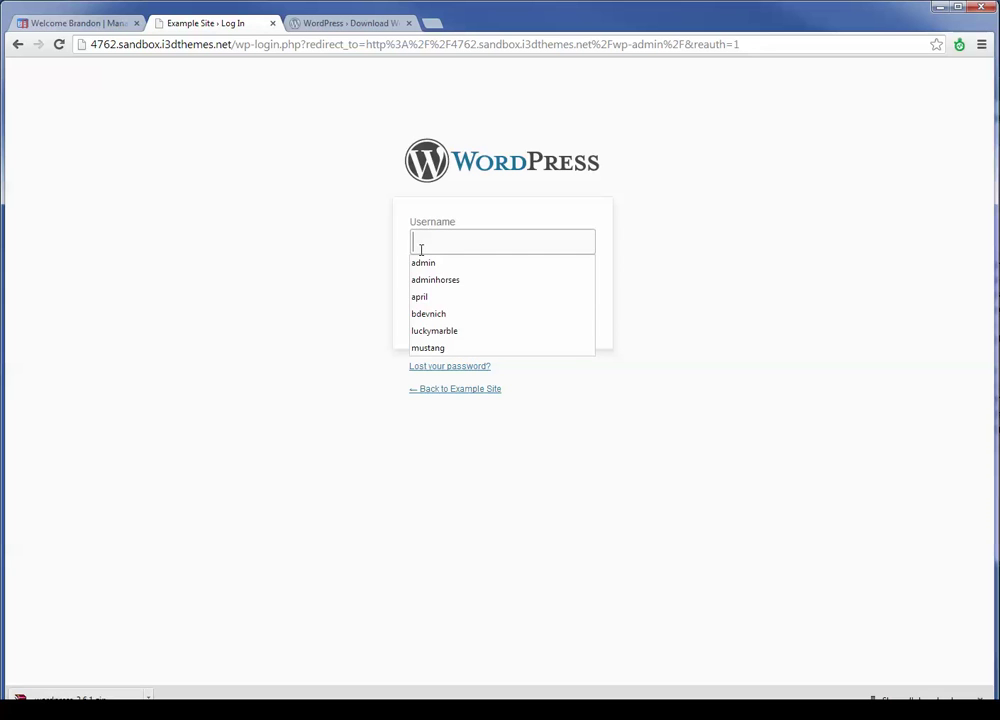
type("admin")
key("Tab")
type("pas")
key("BackSpace")
key("BackSpace")
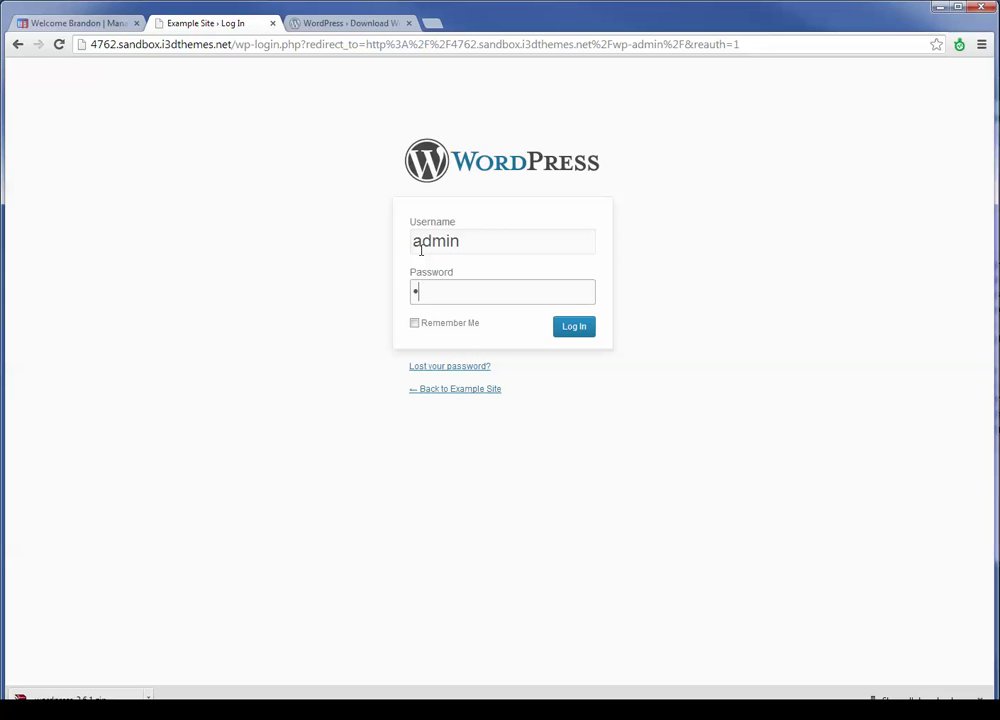
type("assword")
key("Return")
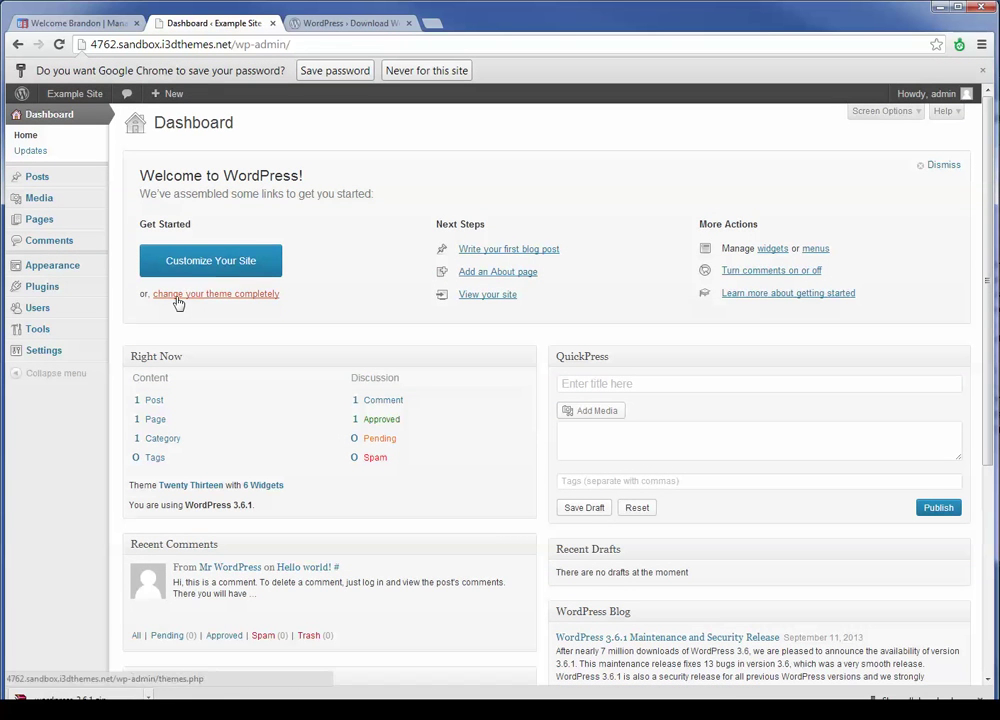
Dismiss Chrome's save-password prompt and go to Appearance > Themes
left_click(982, 70)
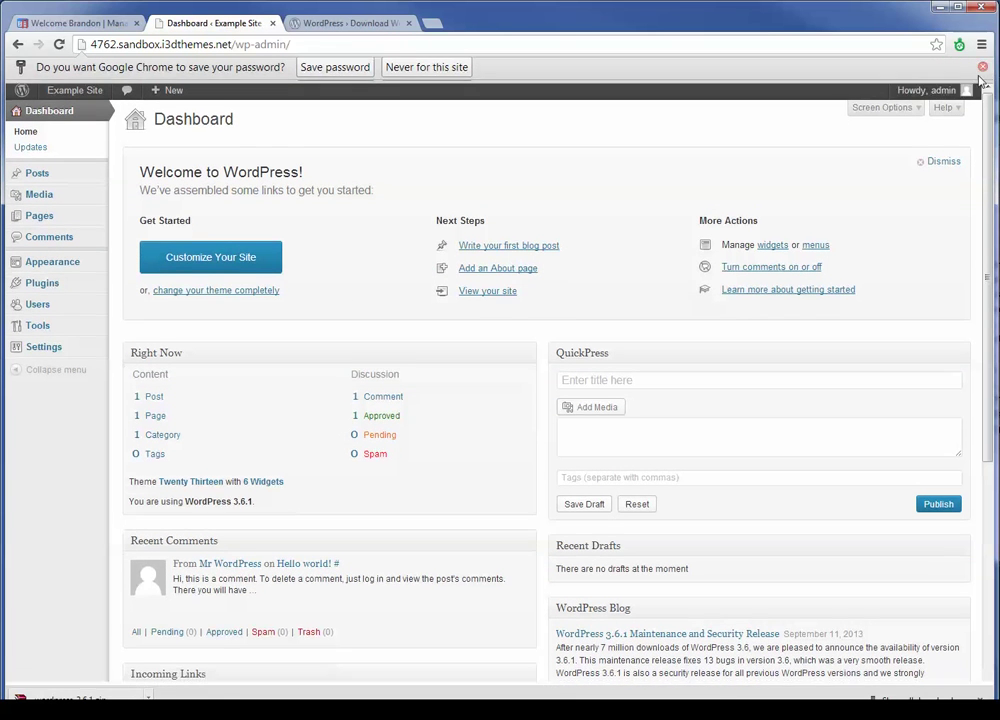
mouse_move(54, 246)
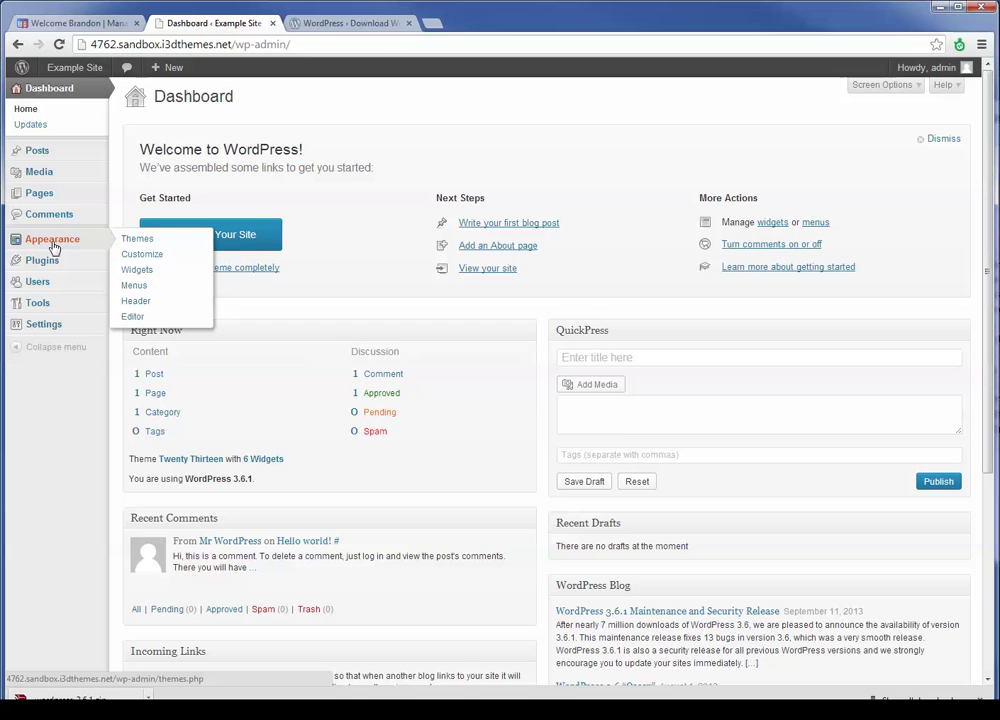
left_click(140, 243)
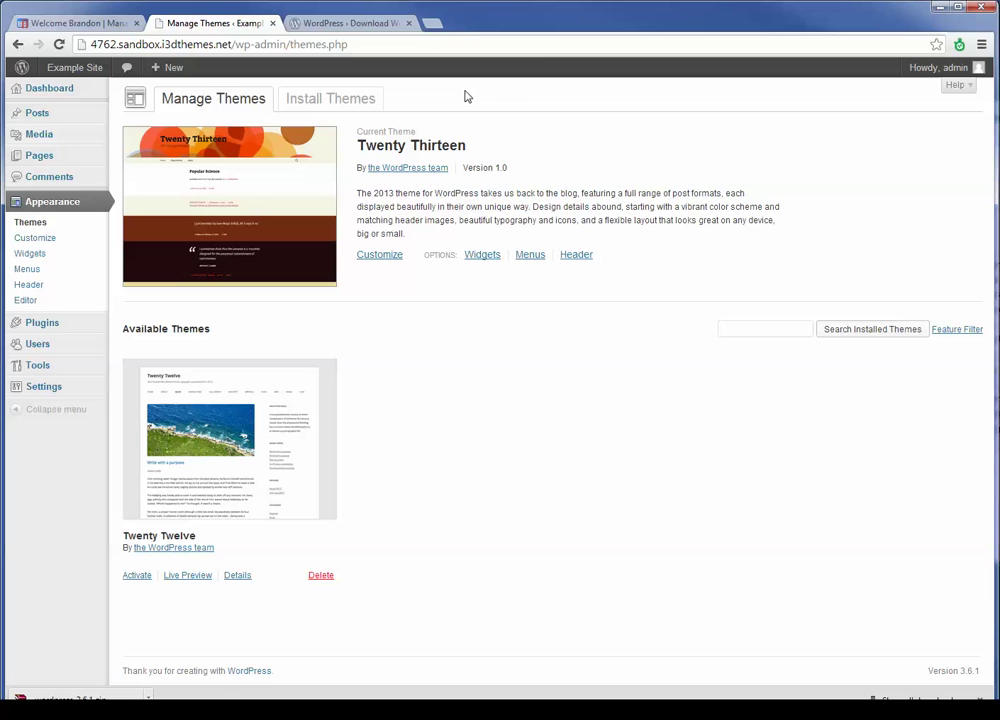
Under Install Themes > Upload, choose fortis-hd_easy-installer.zip from Downloads as the theme file
left_click(377, 99)
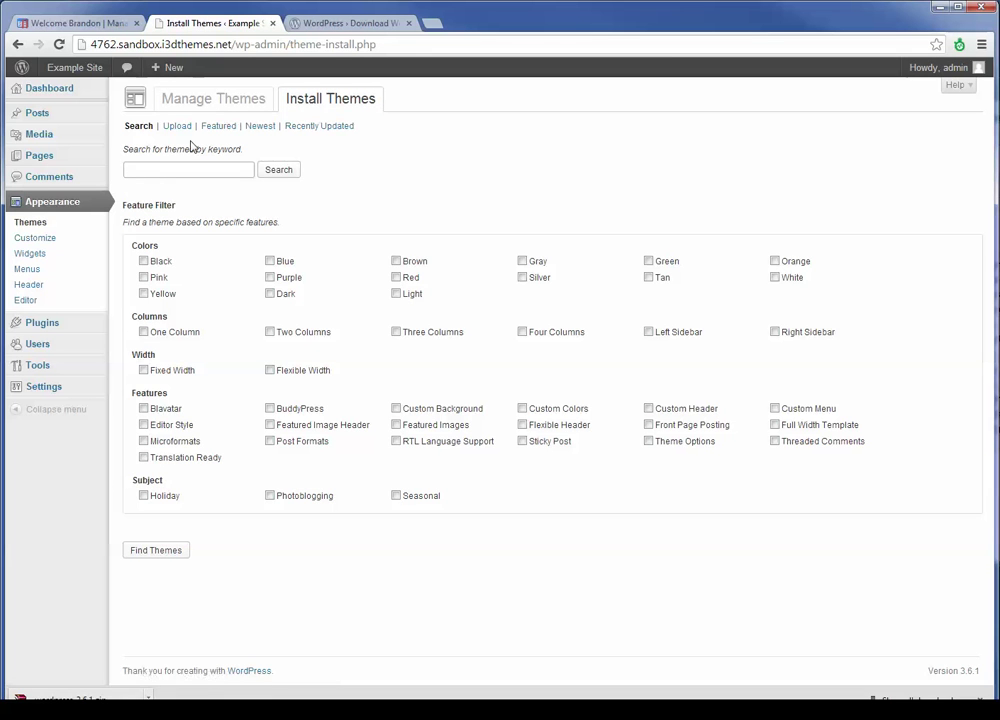
left_click(179, 127)
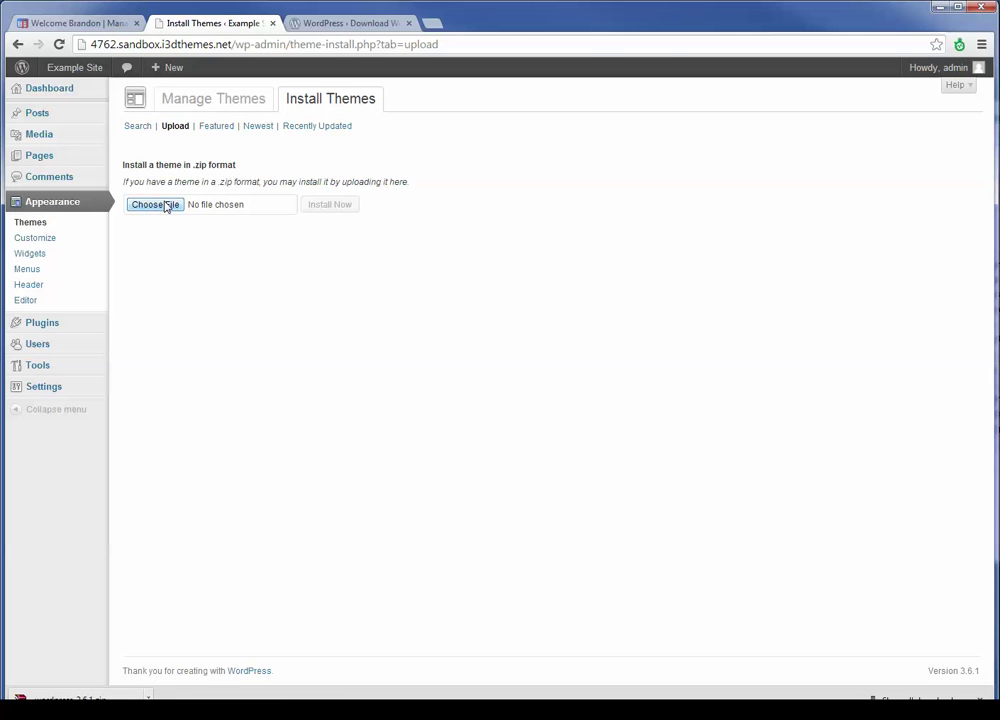
left_click(166, 206)
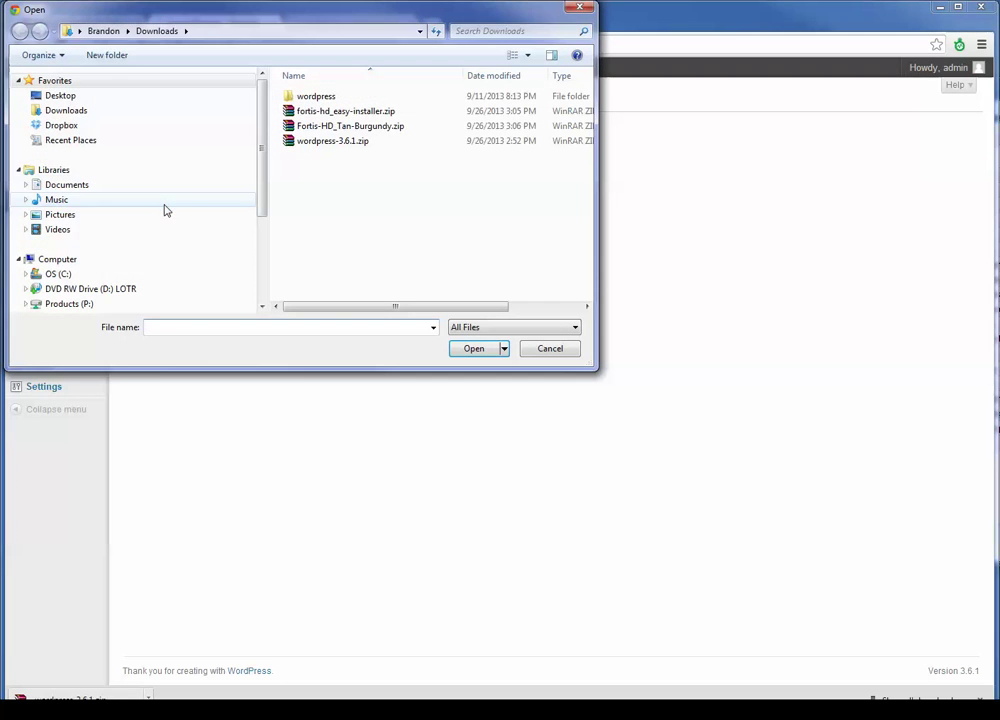
left_click(343, 127)
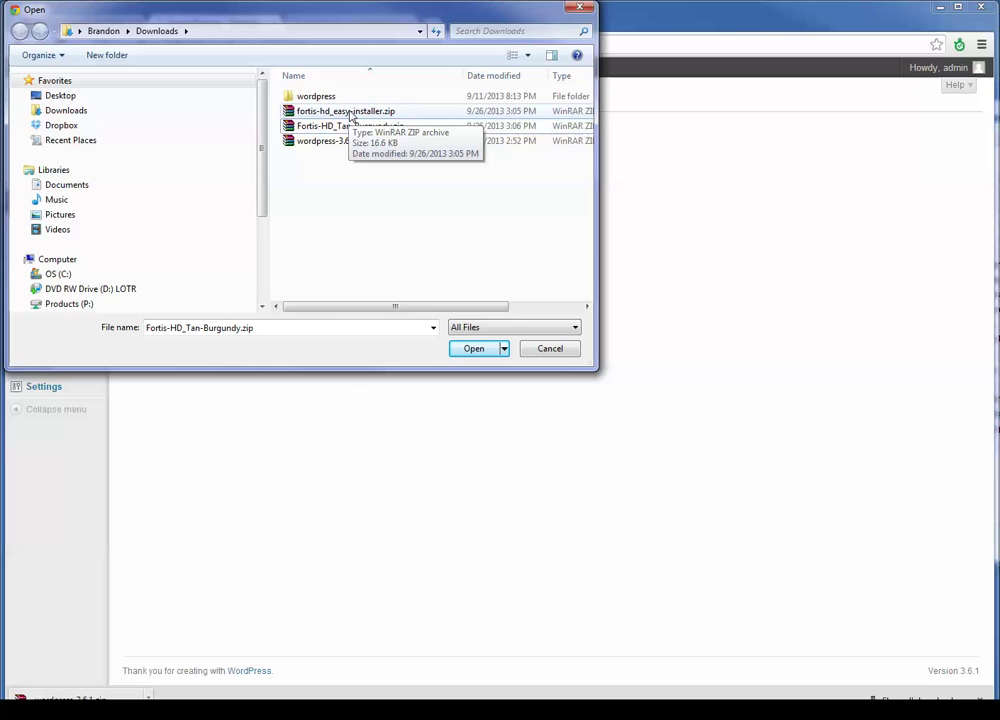
double_click(350, 115)
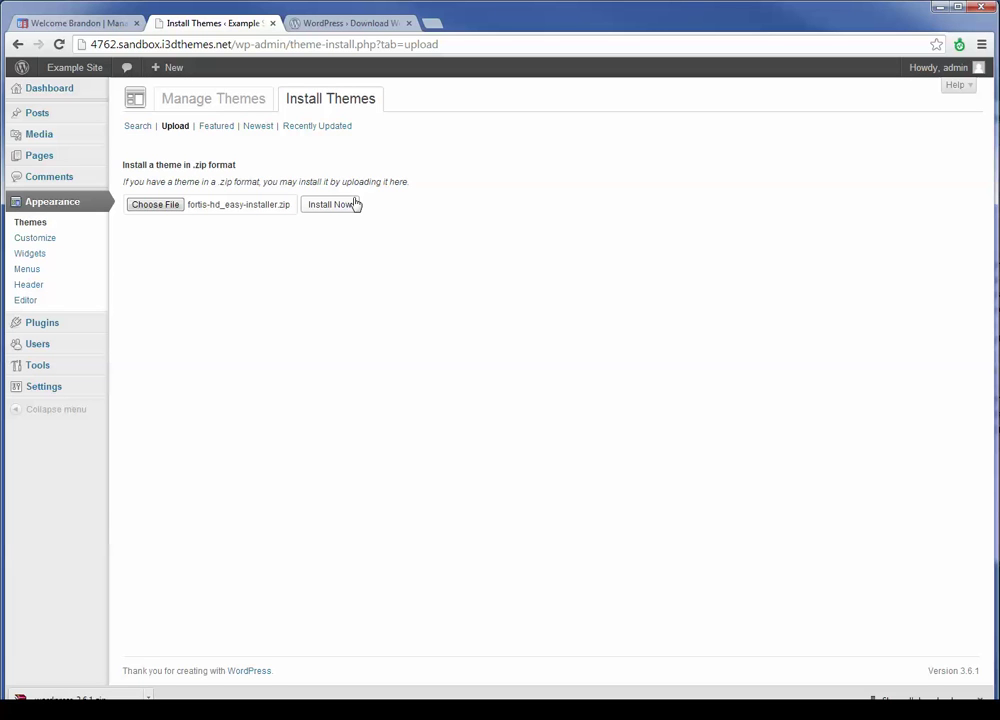
Install the theme, entering the FTP hostname, username and password, then proceed
left_click(323, 206)
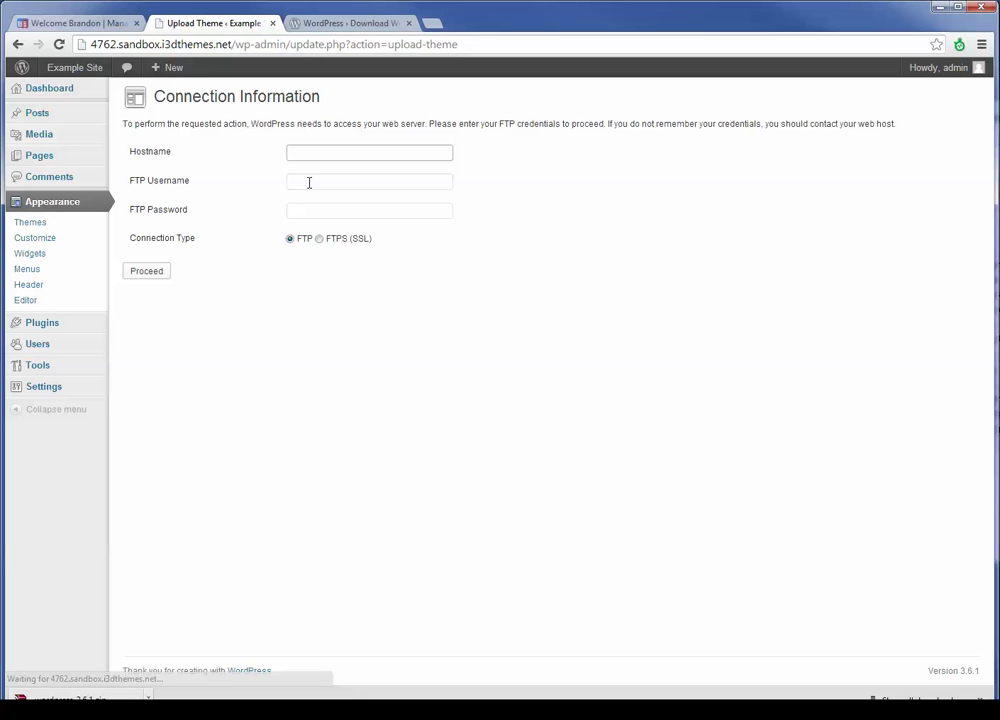
type("207")
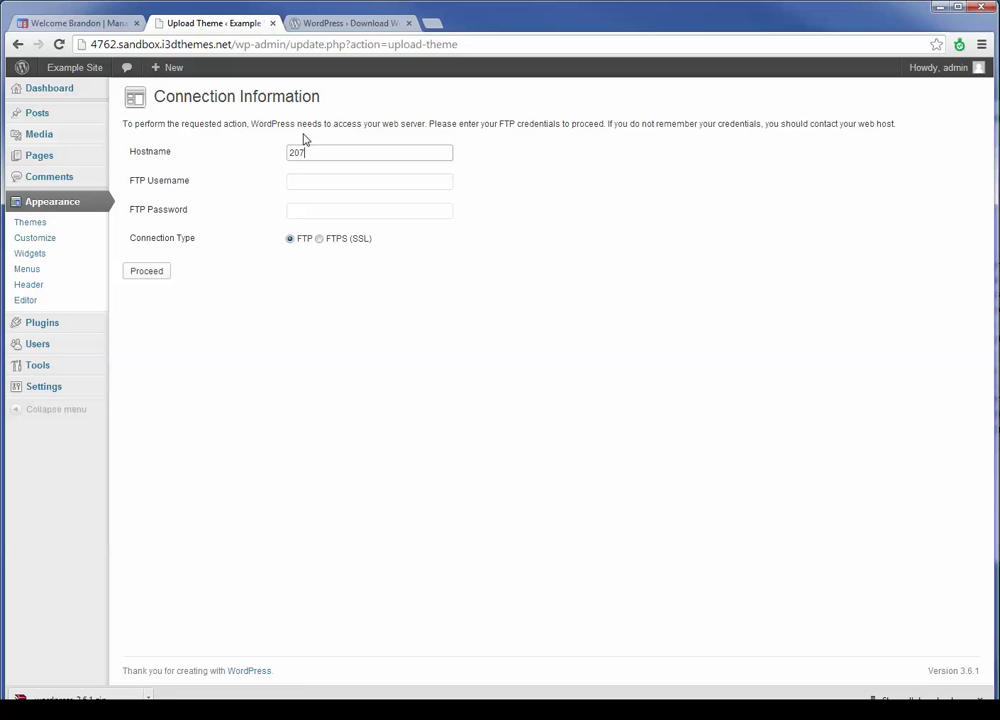
type(".150.193.194")
key("Tab")
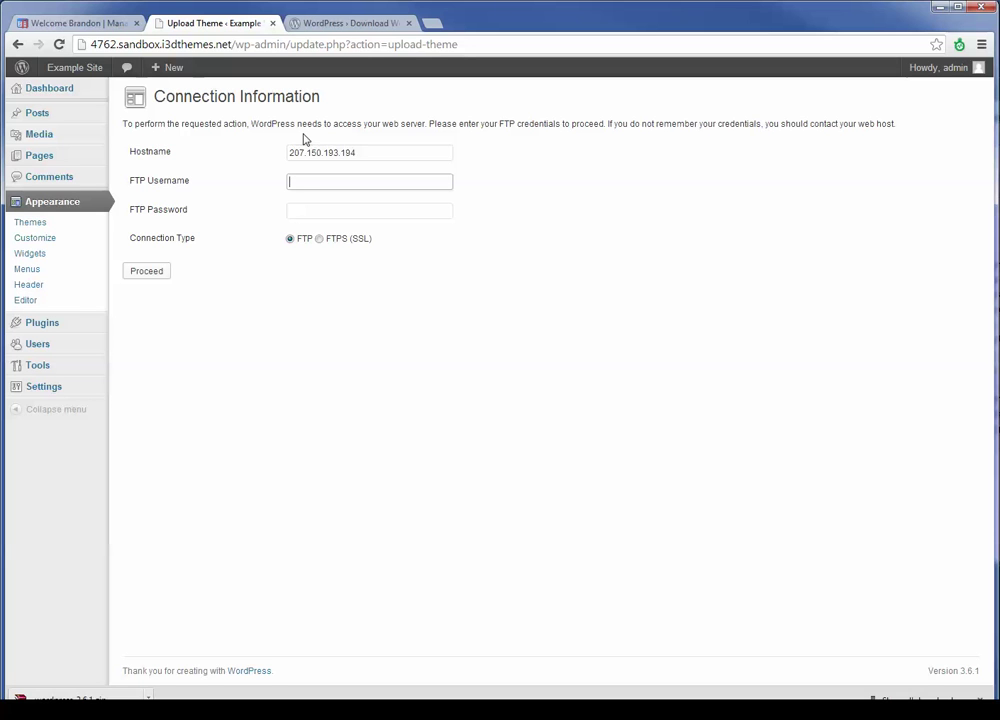
type("sandbox4762")
key("Tab")
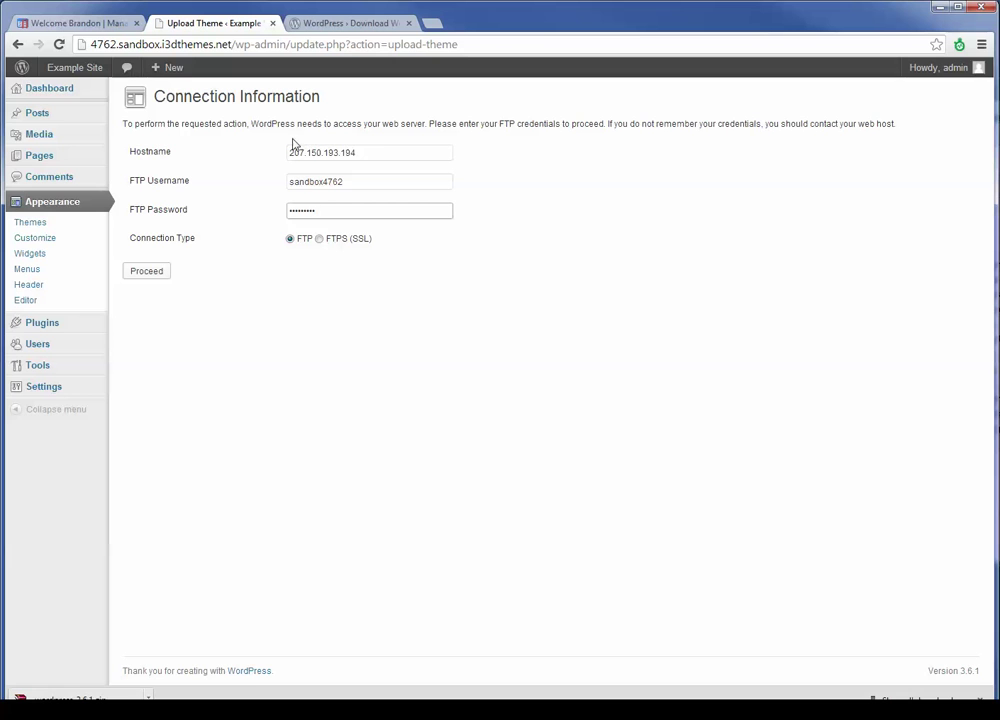
left_click(150, 275)
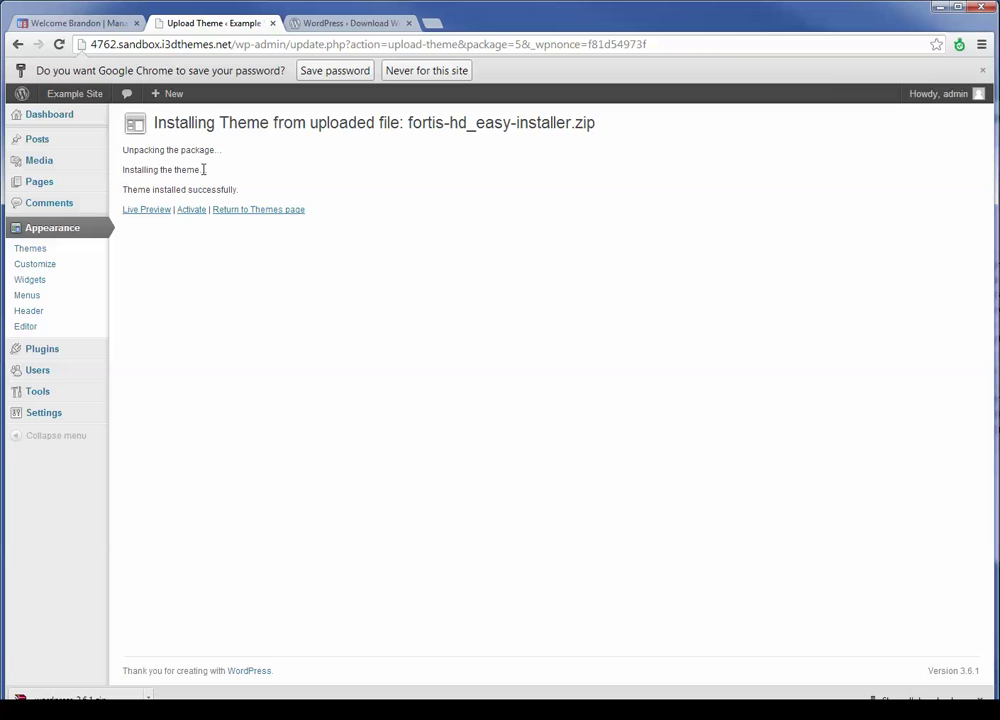
Dismiss Chrome's save-password prompt on the Installing Theme page
left_click(982, 70)
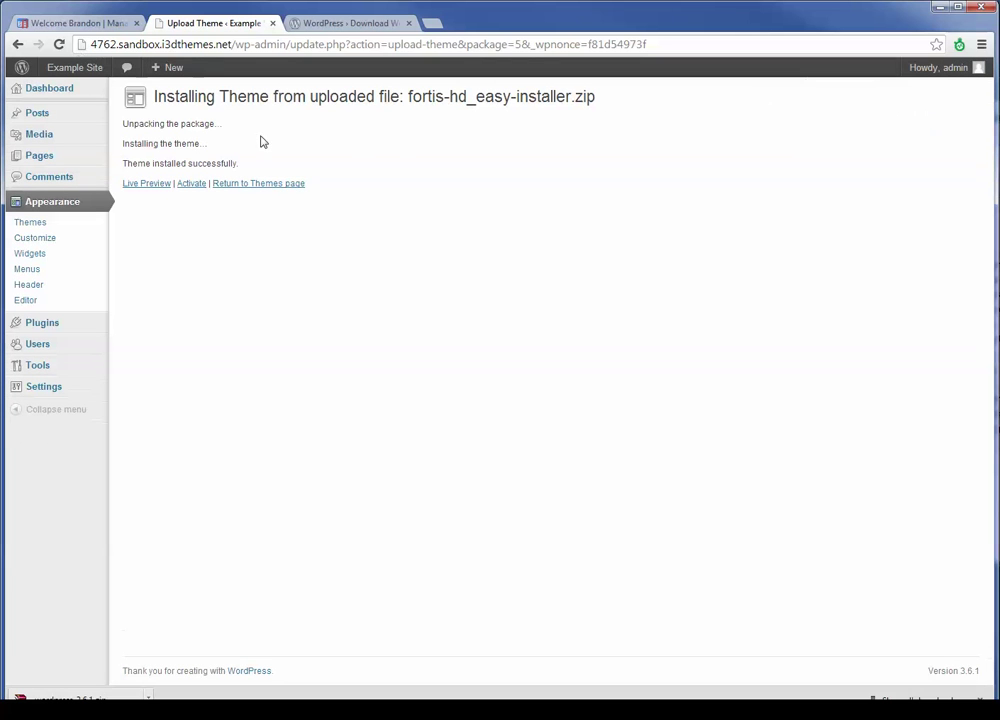
Activate the Fortis Installer theme and submit its FTP credentials form
left_click(189, 188)
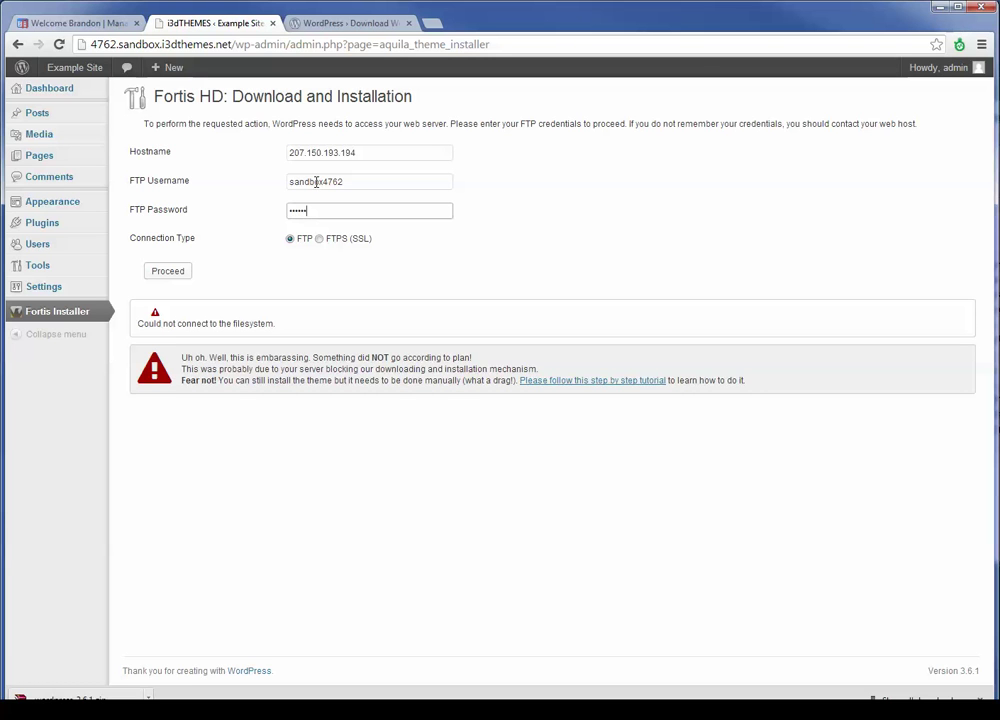
left_click(174, 276)
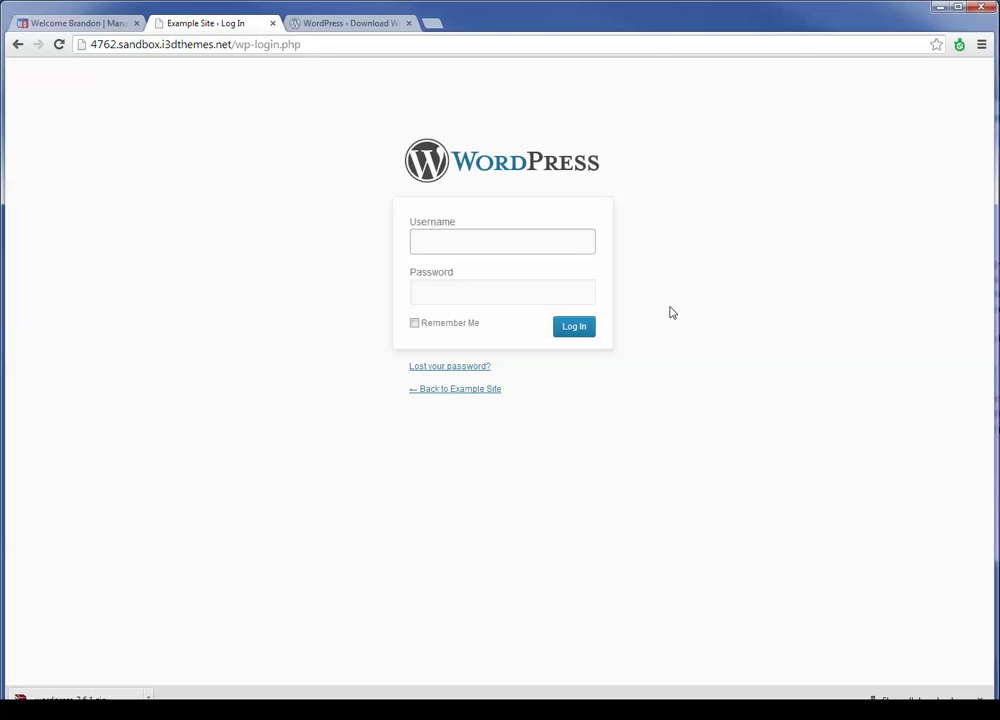
Log back in with the admin username and the account password
left_click(579, 244)
type("admin")
key("Tab")
type("••")
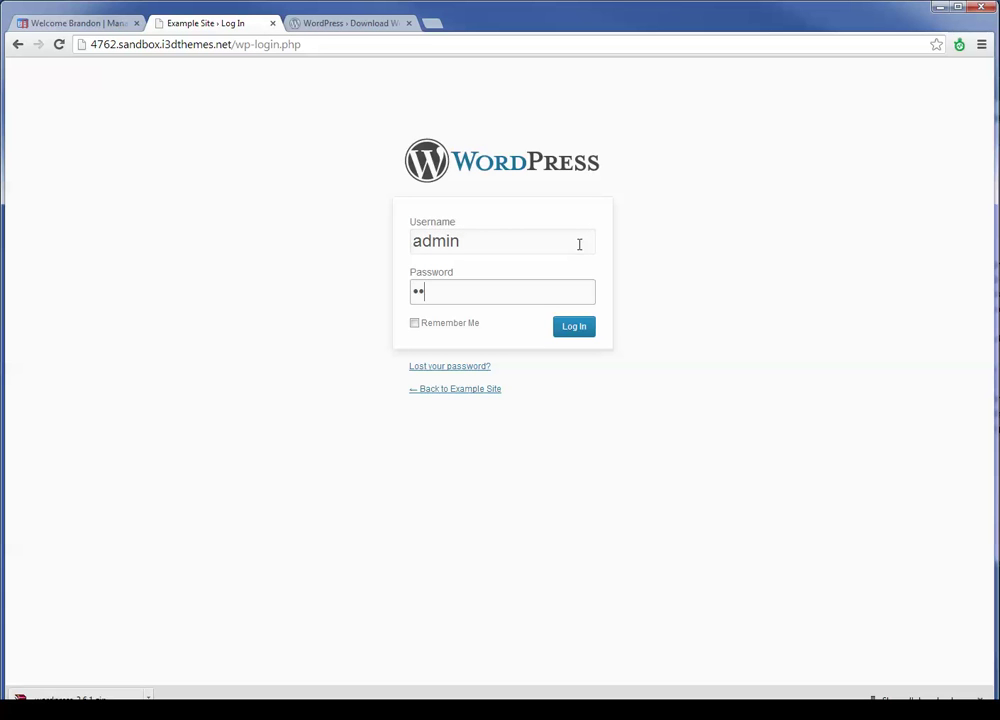
type("••••••")
key("Return")
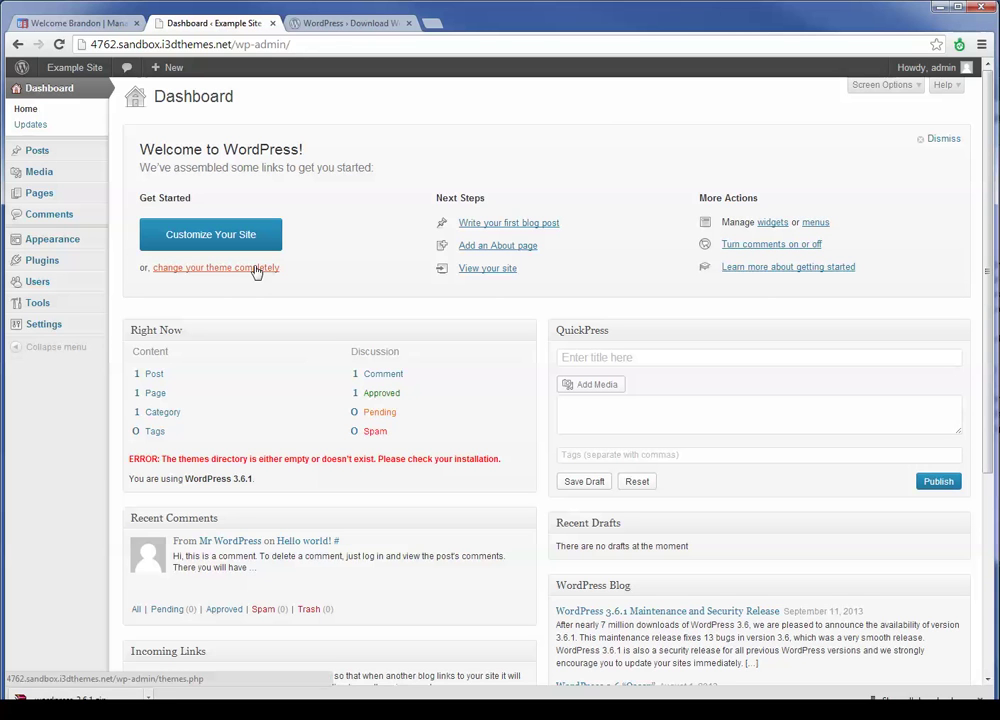
Go to Appearance > Themes and switch to the Install Themes tab
mouse_move(78, 242)
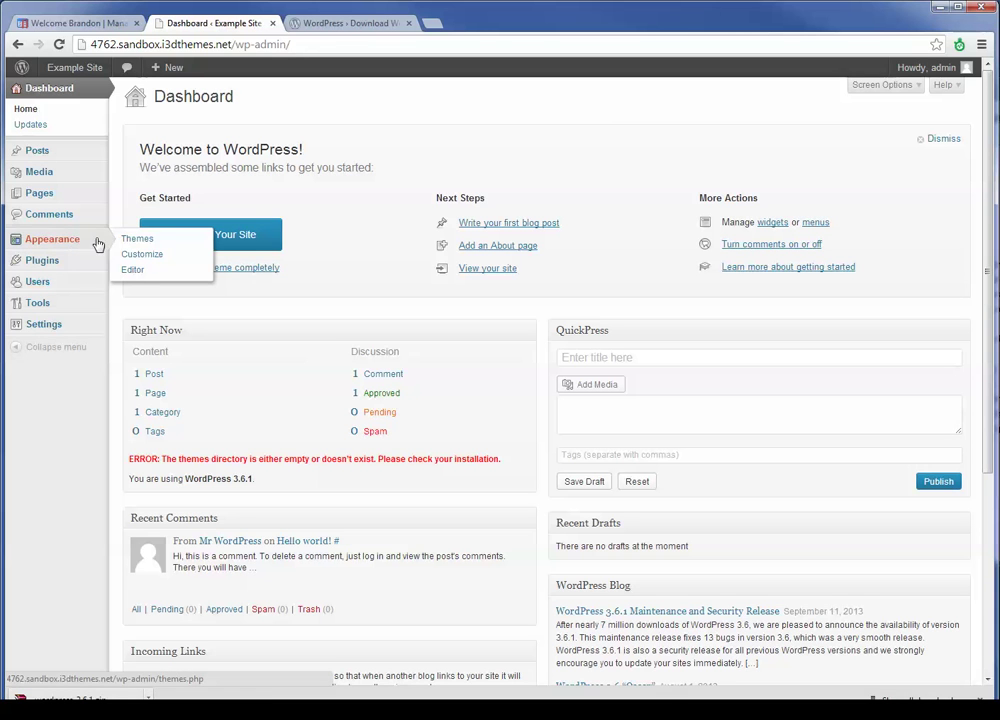
left_click(131, 243)
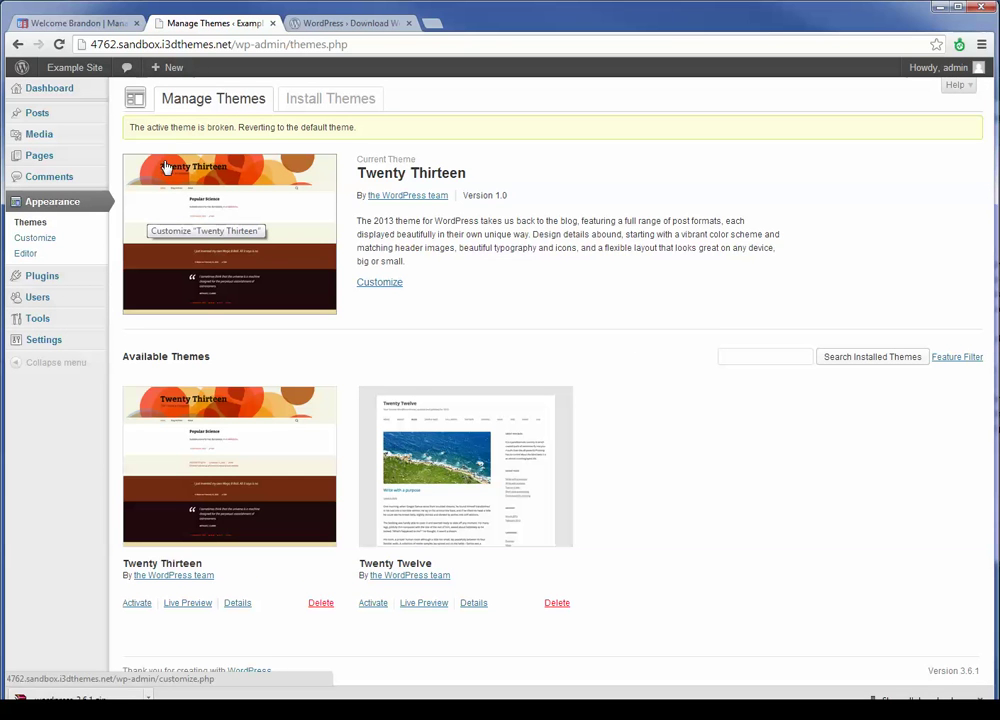
left_click(323, 111)
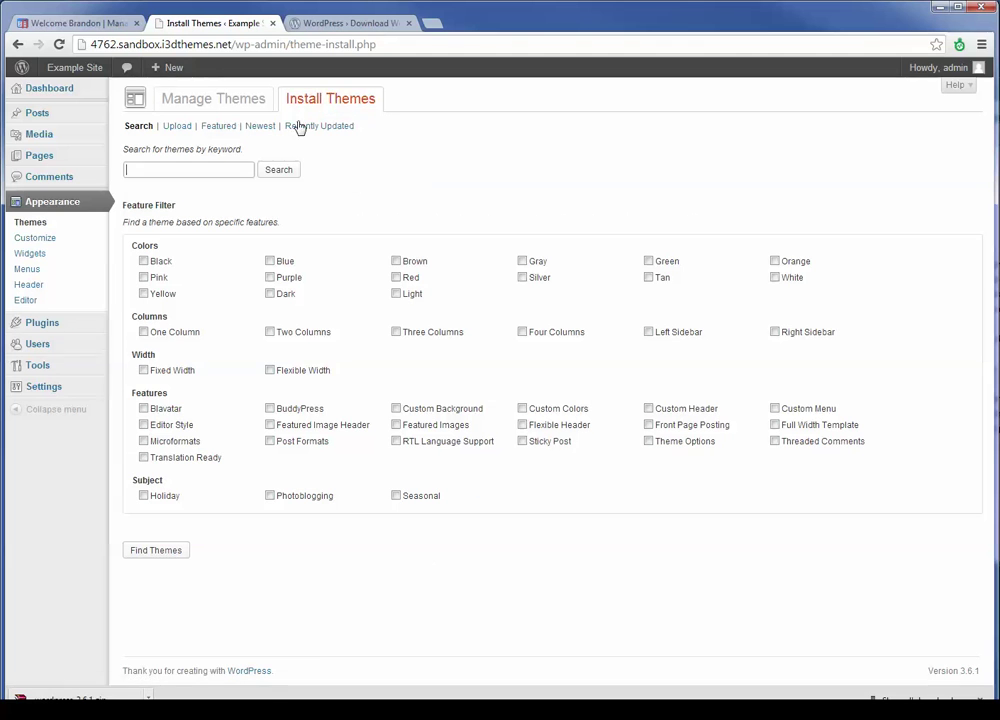
On the Upload tab, choose fortis-hd_easy-installer.zip as the theme package
left_click(176, 133)
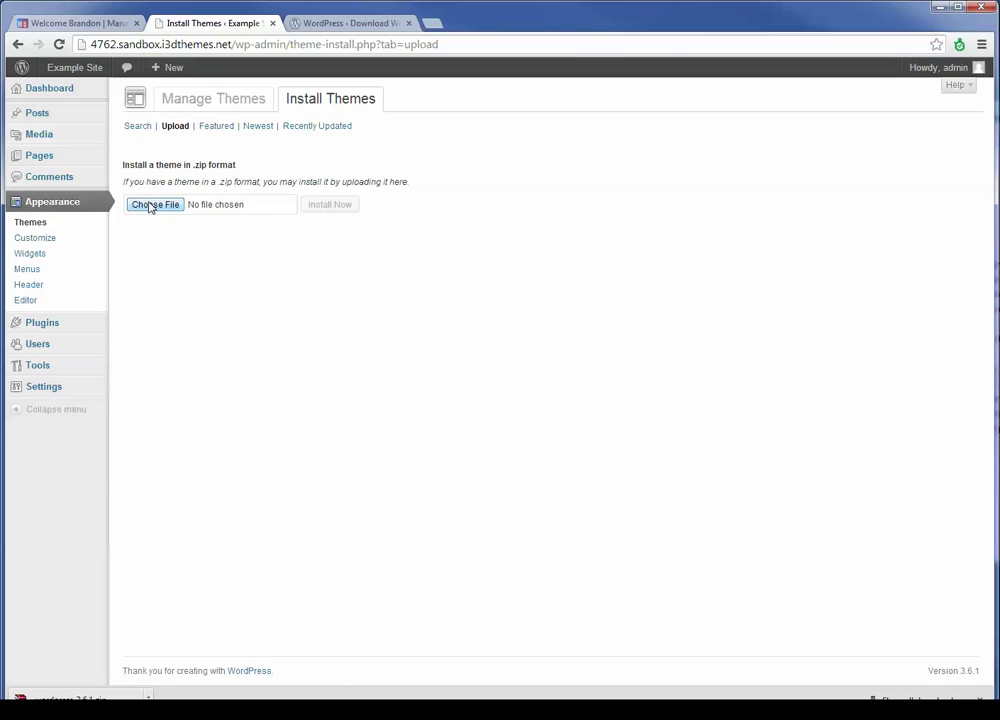
left_click(150, 206)
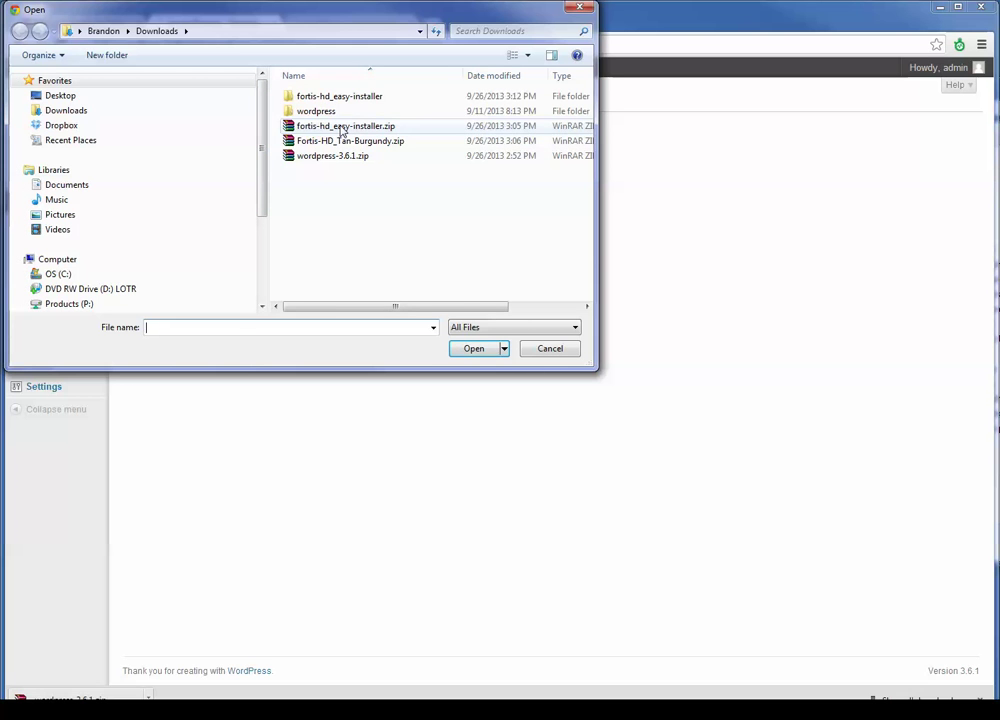
double_click(342, 127)
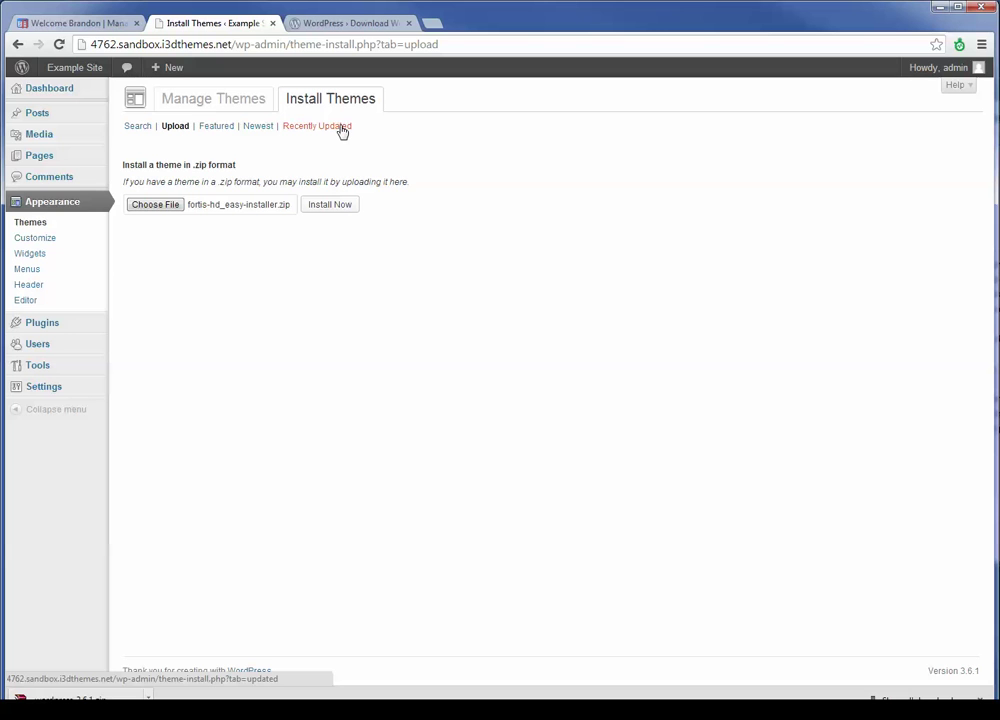
left_click(152, 208)
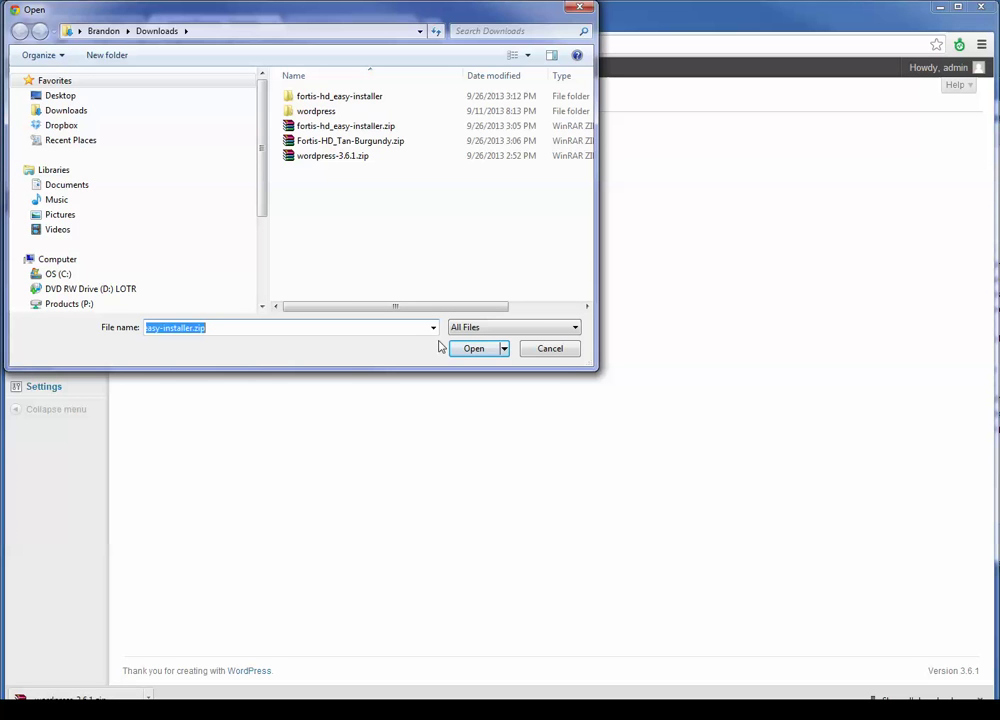
left_click(529, 349)
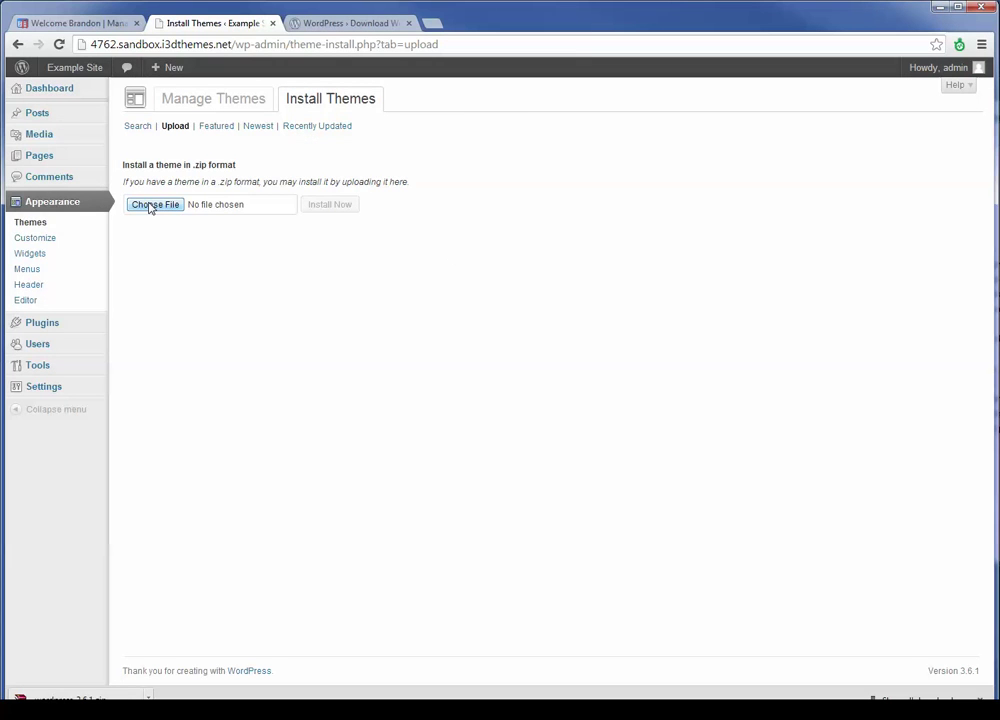
left_click(150, 207)
left_click(353, 127)
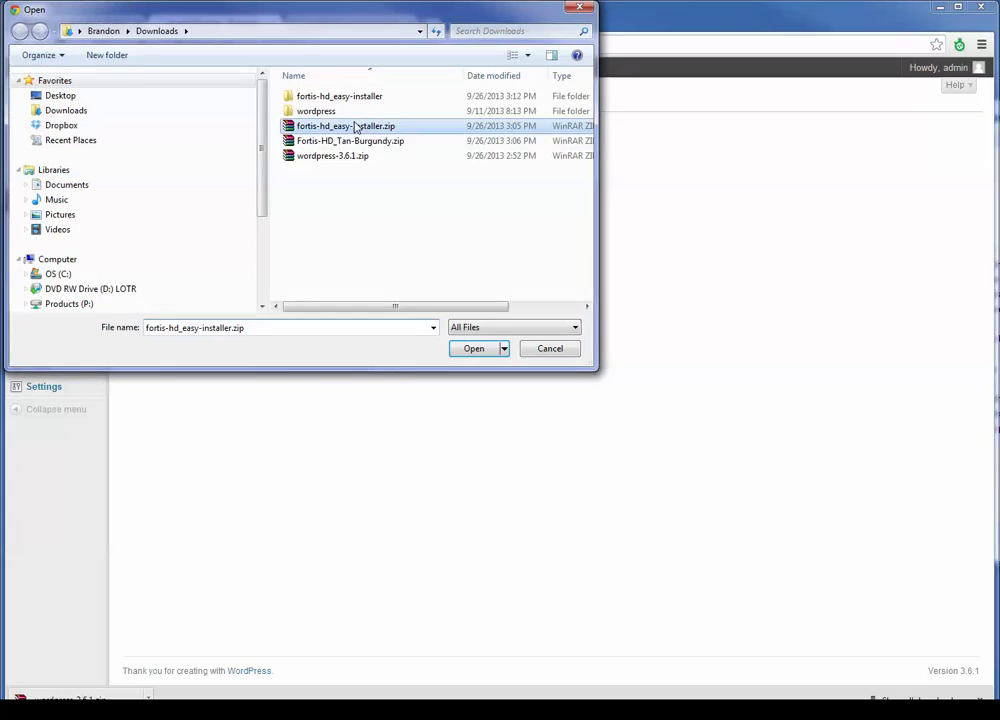
double_click(353, 127)
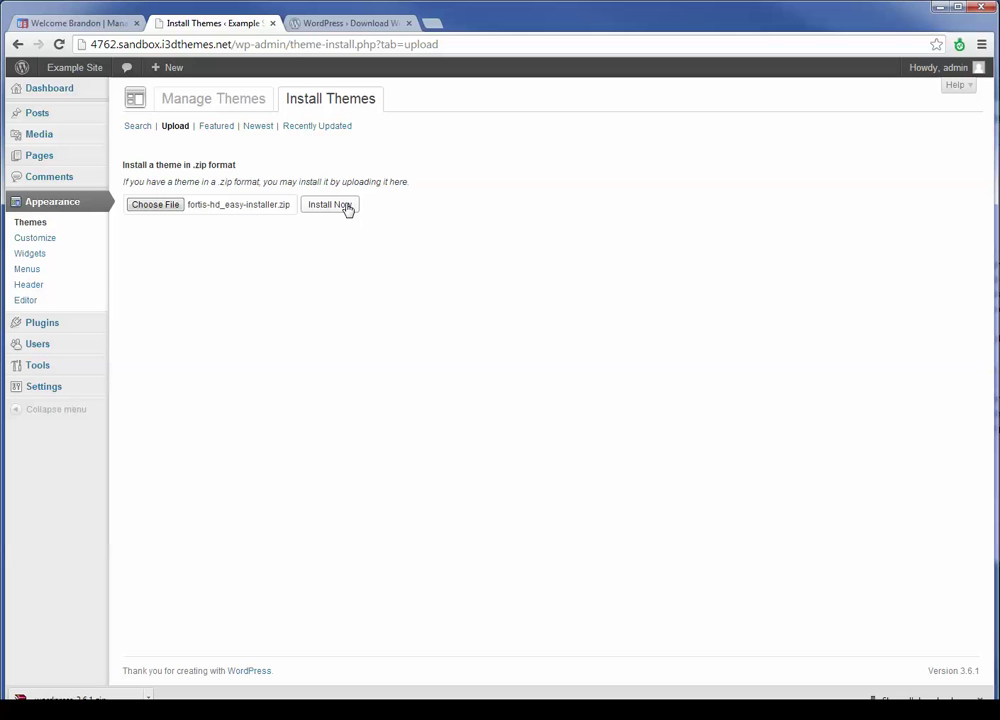
Install the Fortis HD theme from fortis-hd_easy-installer.zip and activate it
left_click(346, 208)
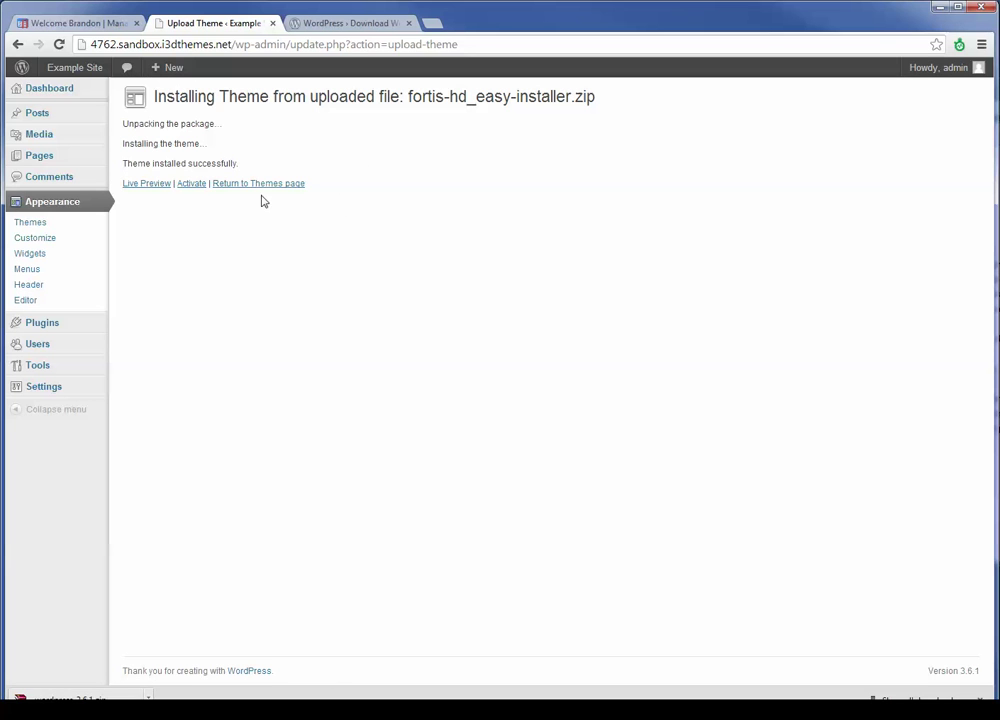
left_click(192, 184)
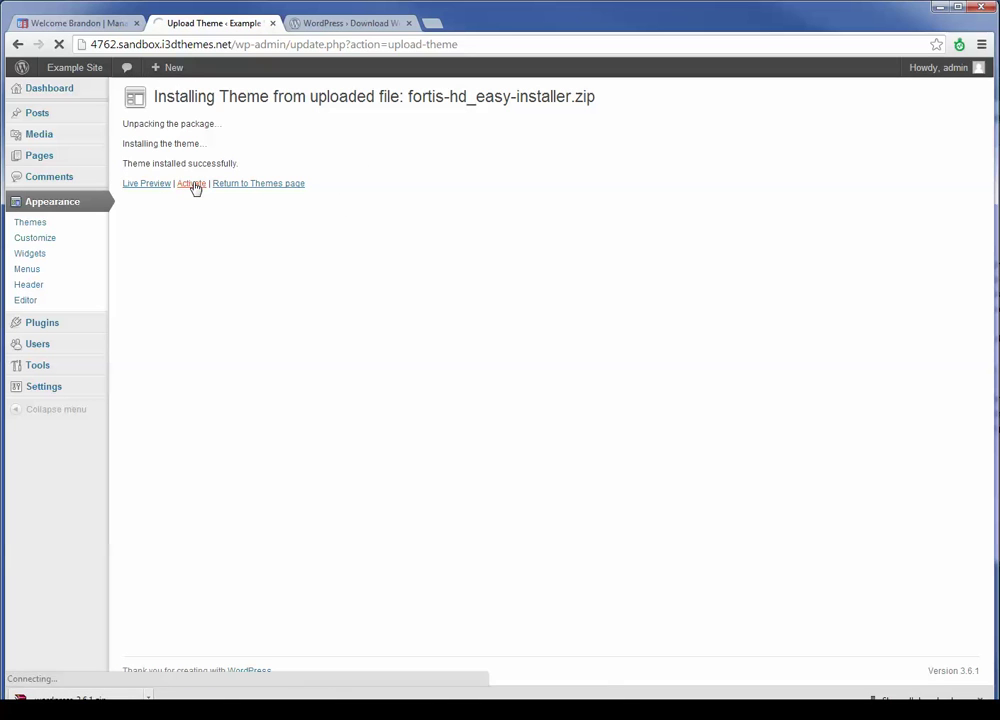